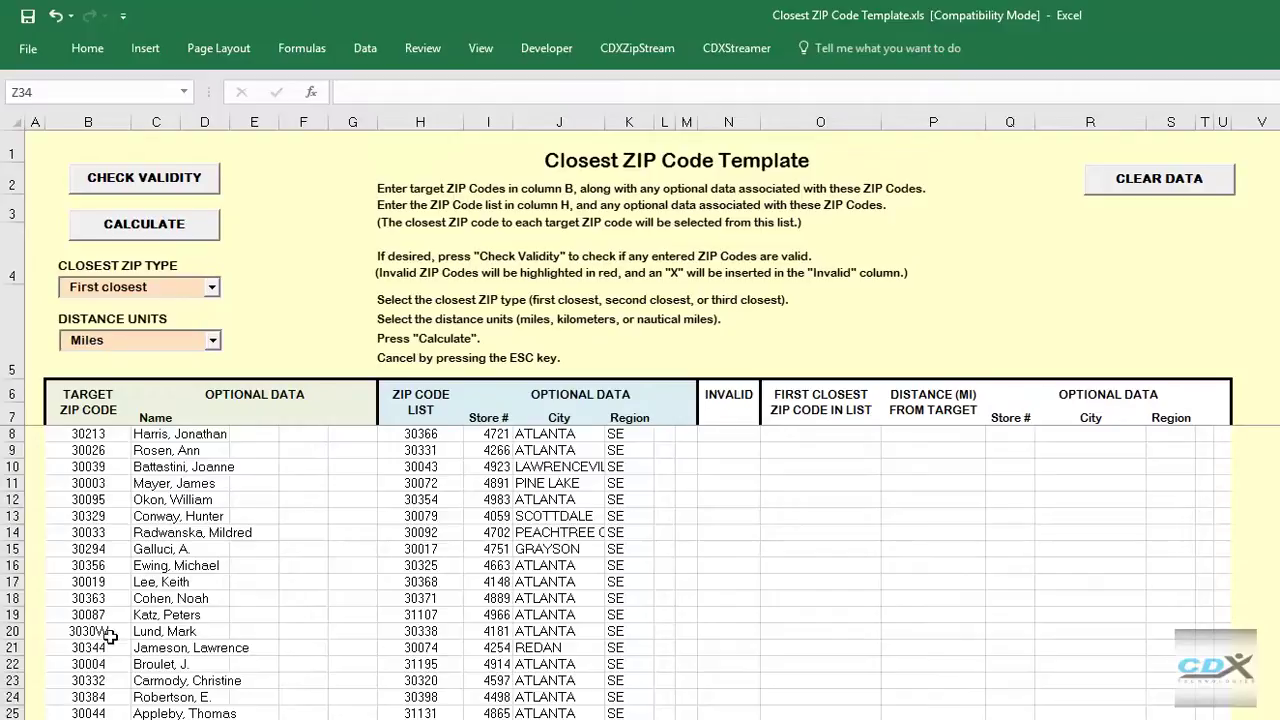
Review the target ZIP Codes and store ZIP Code list, then the available closest ZIP types and distance units
{"action": "left_click_drag", "start_coordinate": [100, 436], "coordinate": [254, 719]}
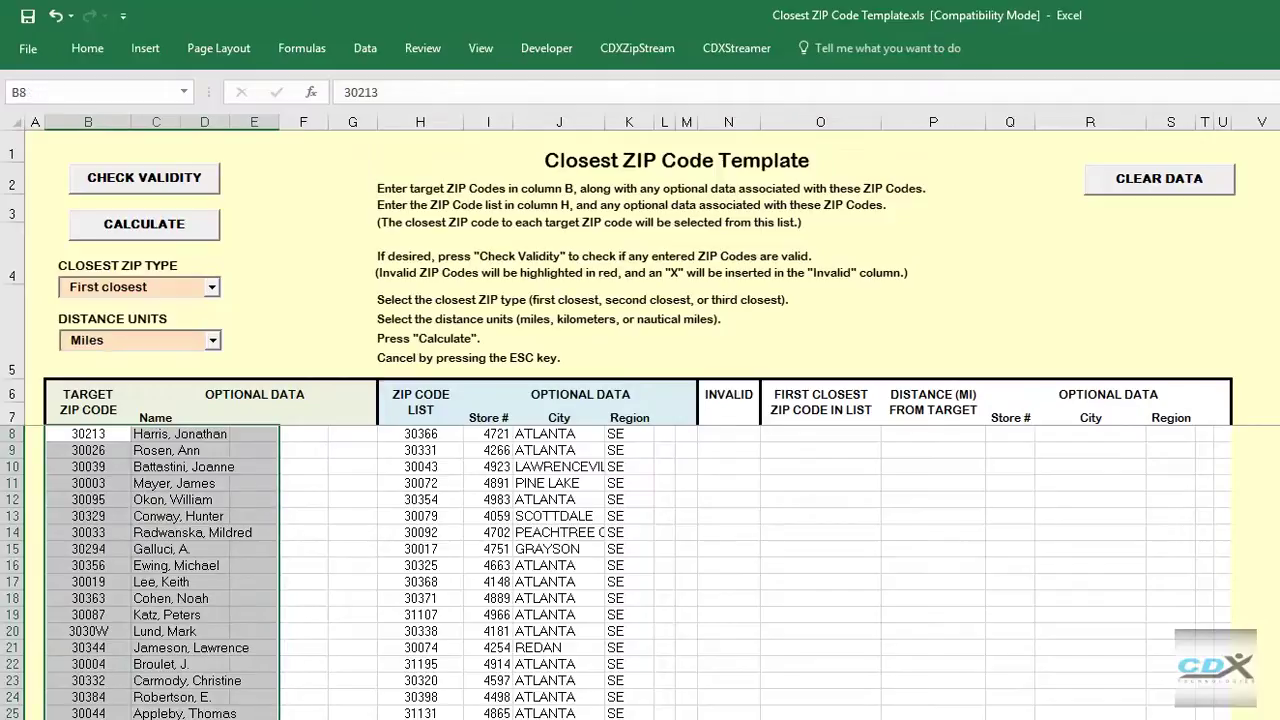
{"action": "left_click_drag", "start_coordinate": [394, 433], "coordinate": [630, 719]}
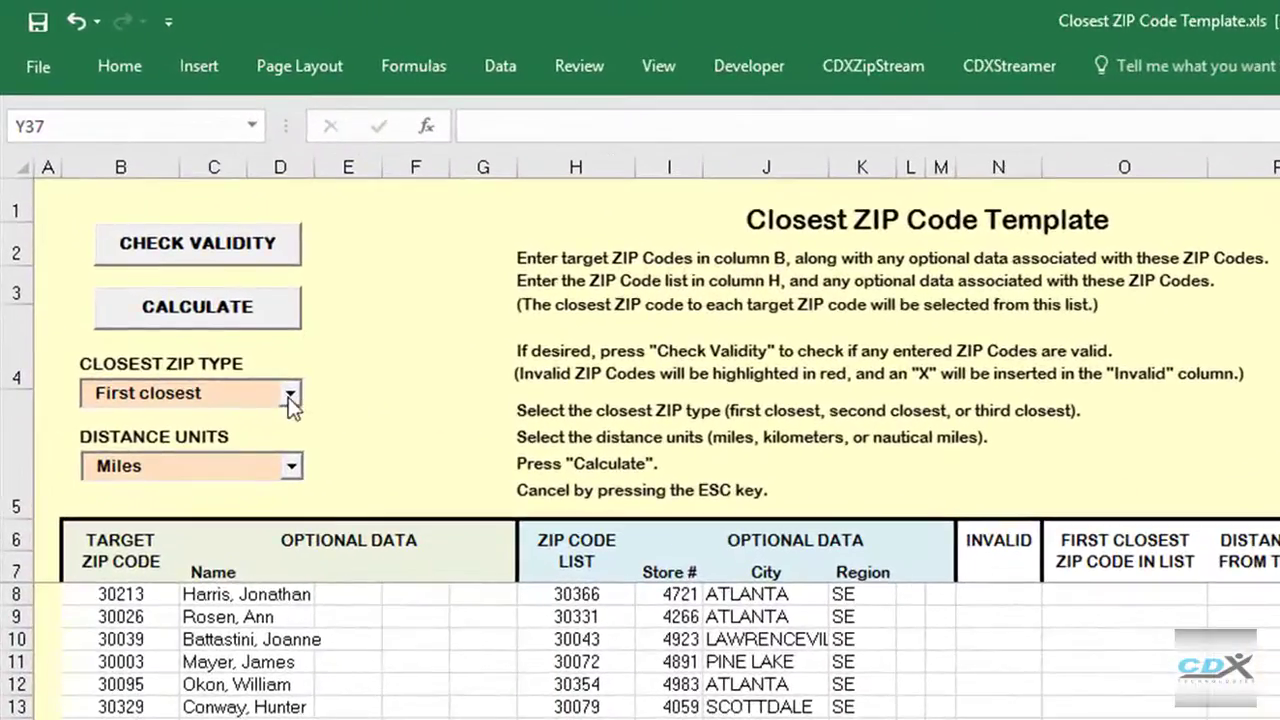
{"action": "left_click", "coordinate": [288, 397]}
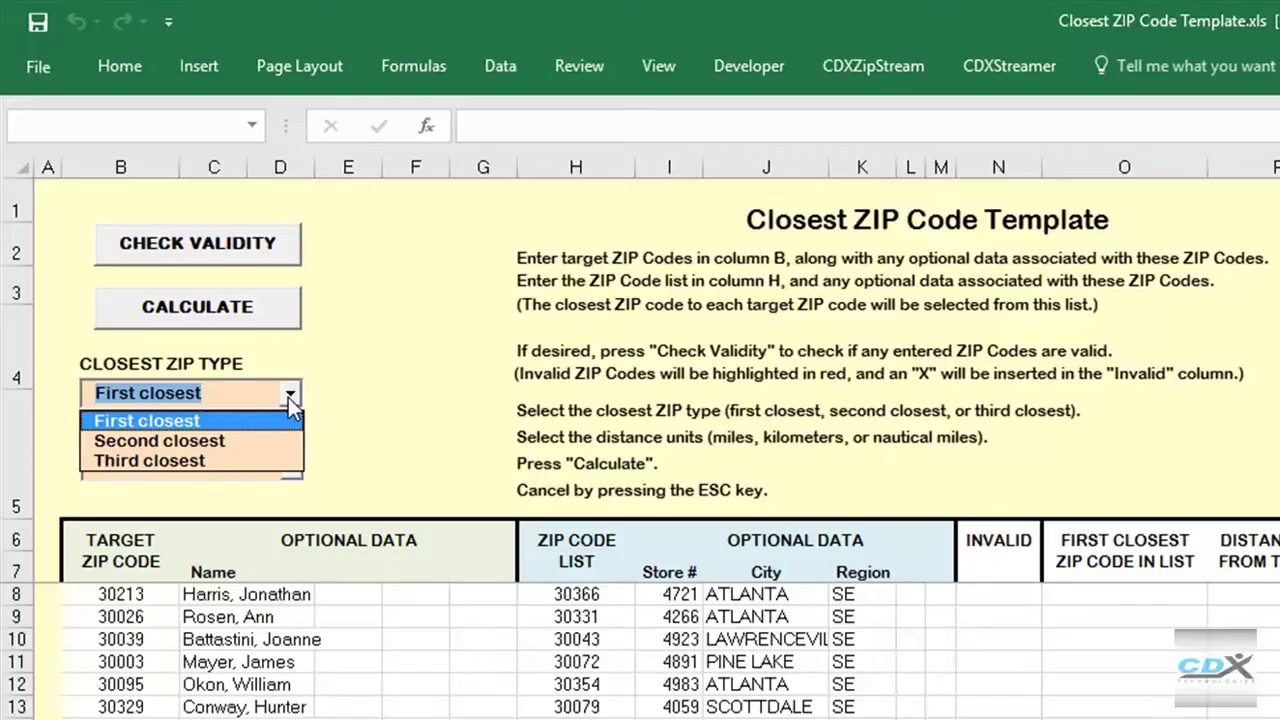
{"action": "left_click", "coordinate": [288, 397]}
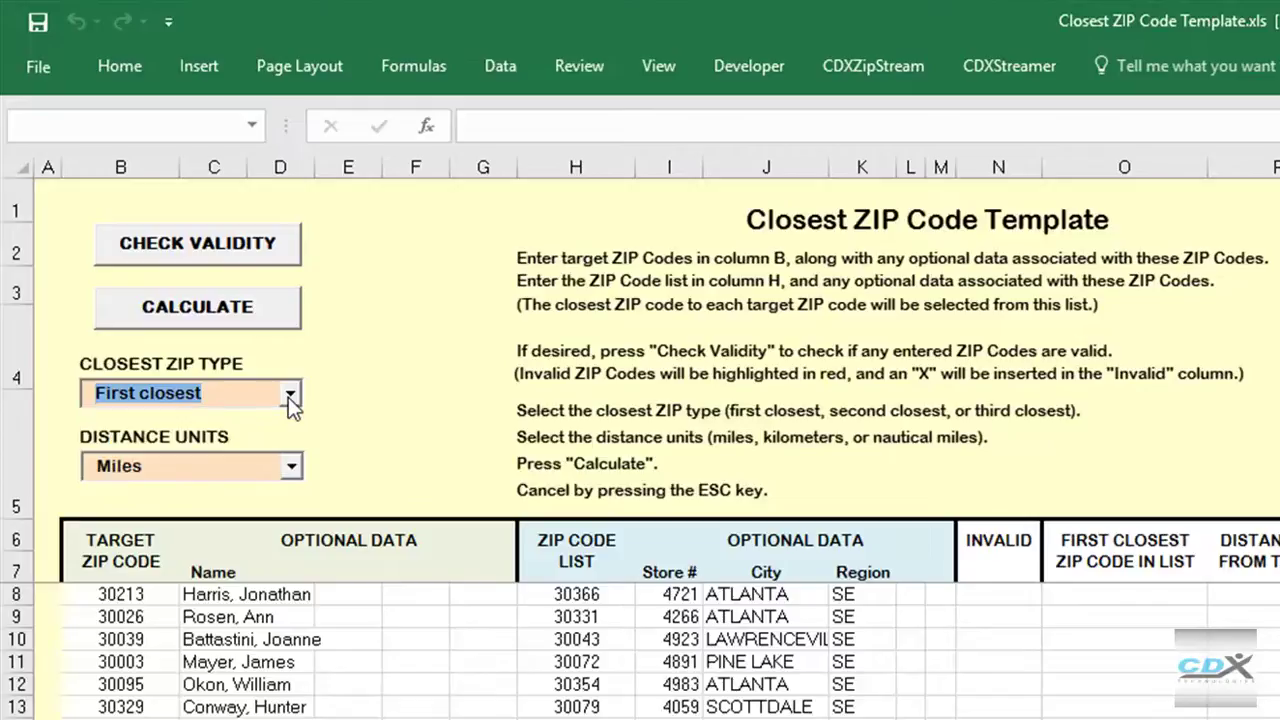
{"action": "left_click", "coordinate": [288, 473]}
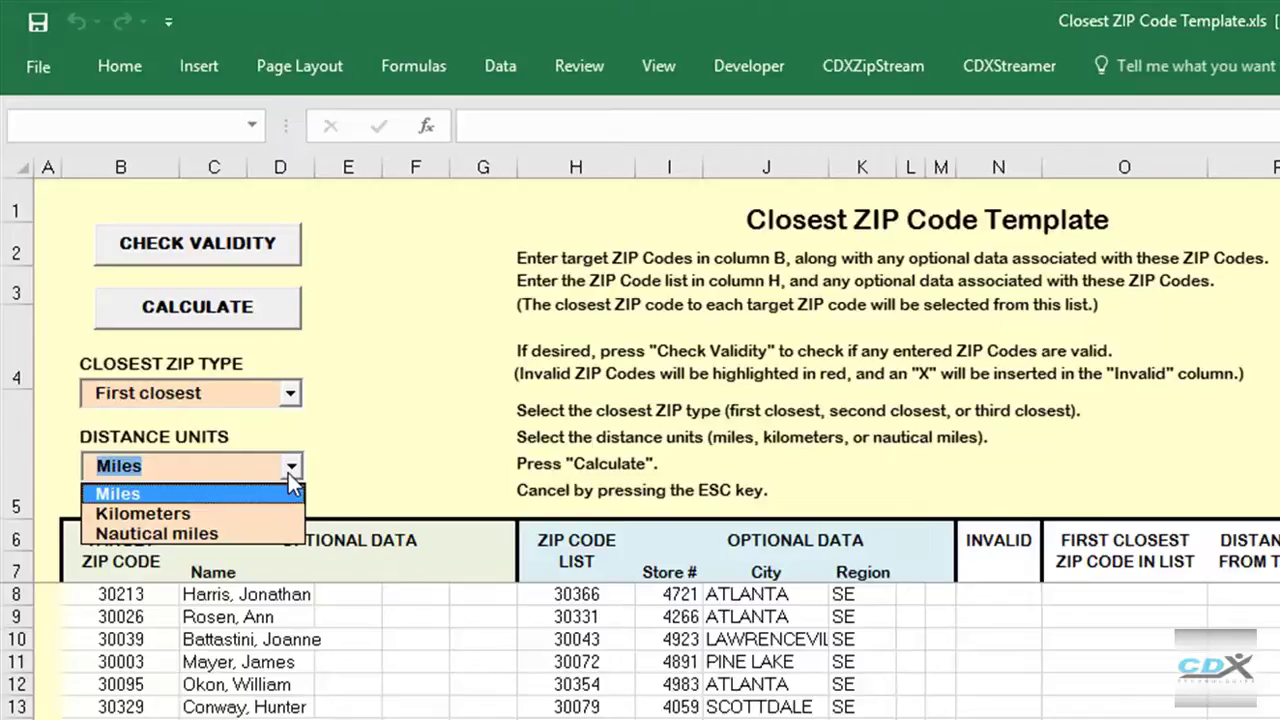
{"action": "left_click", "coordinate": [288, 474]}
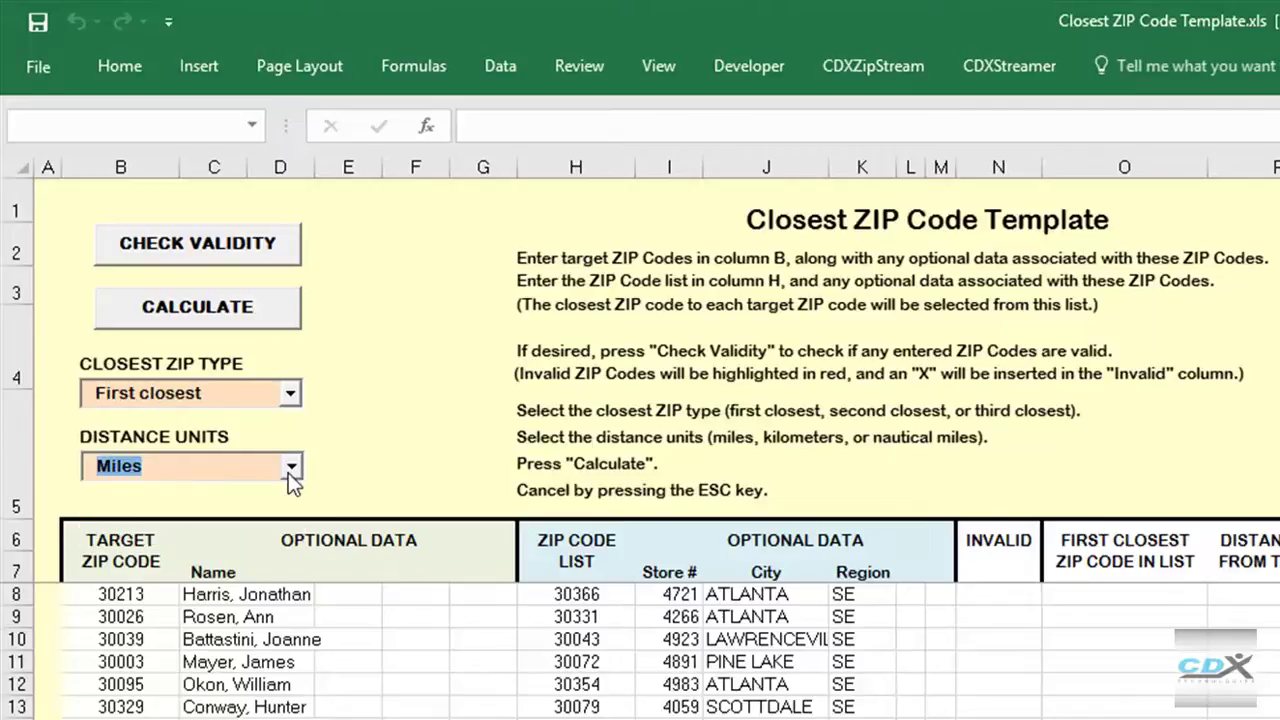
Check the validity of the entered ZIP Codes and correct the invalid target ZIP Code in row 20 to 30302
{"action": "left_click", "coordinate": [283, 242]}
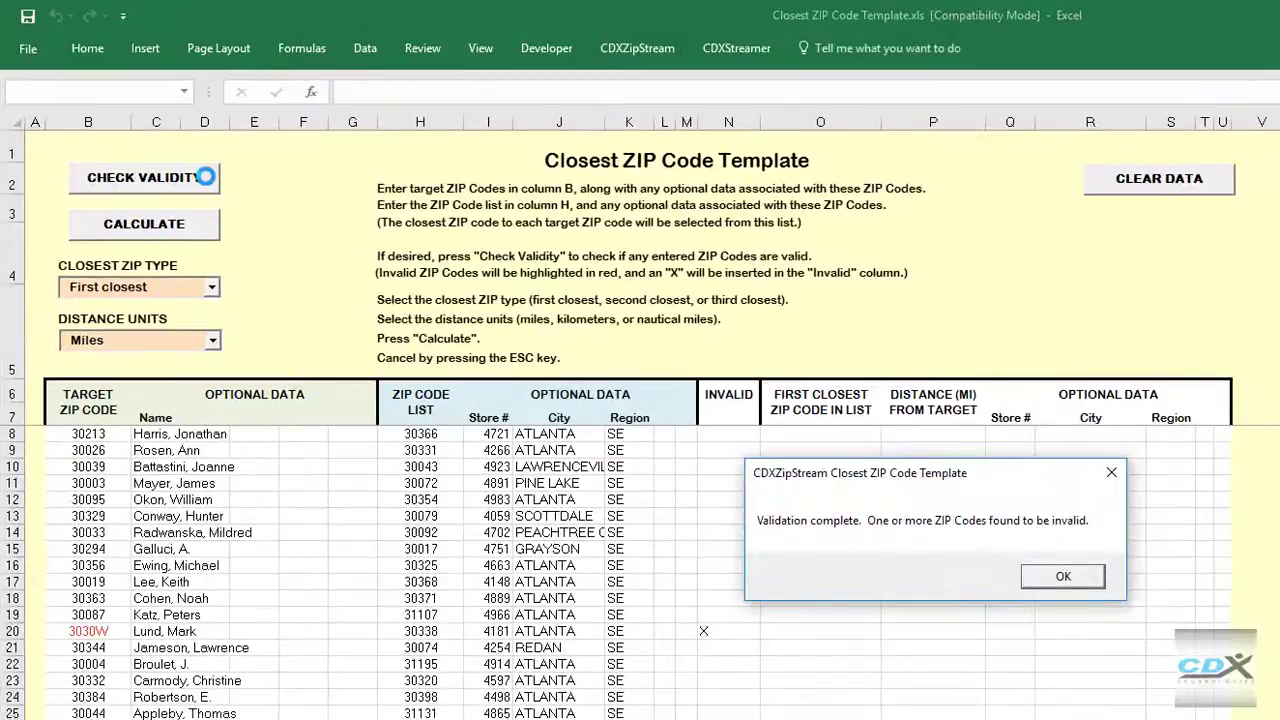
{"action": "key", "text": "Return"}
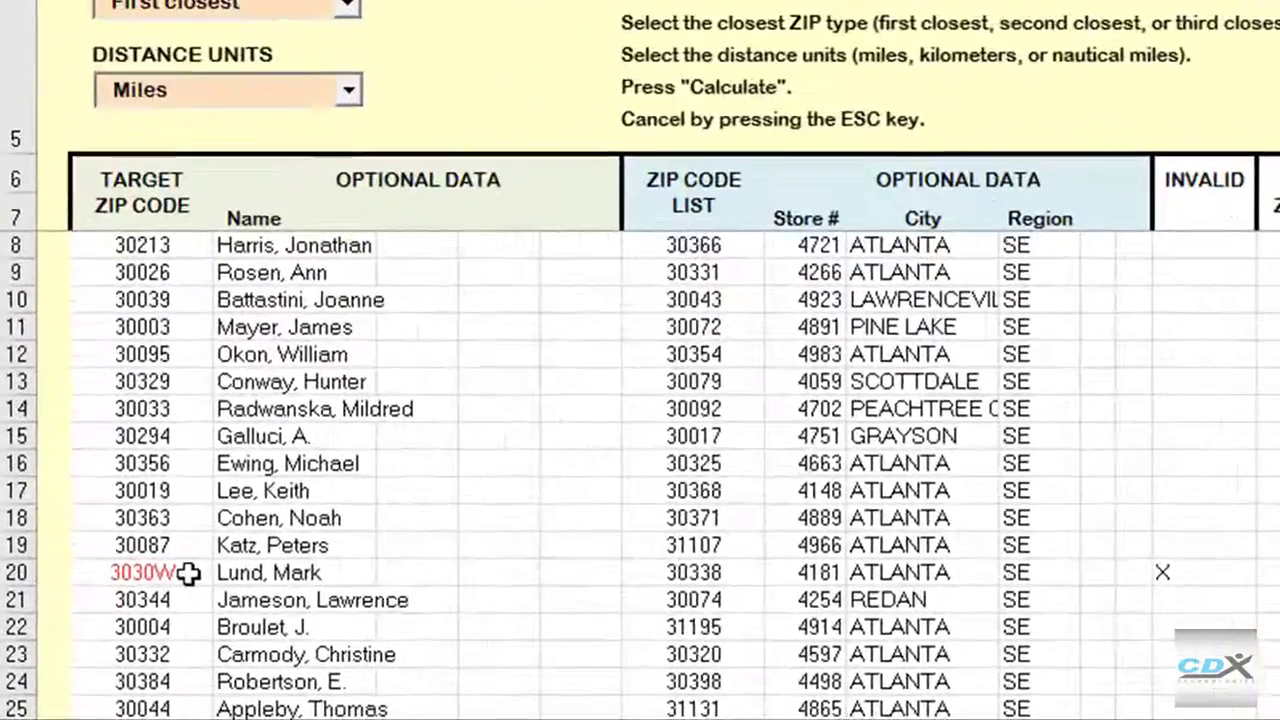
{"action": "left_click", "coordinate": [145, 608]}
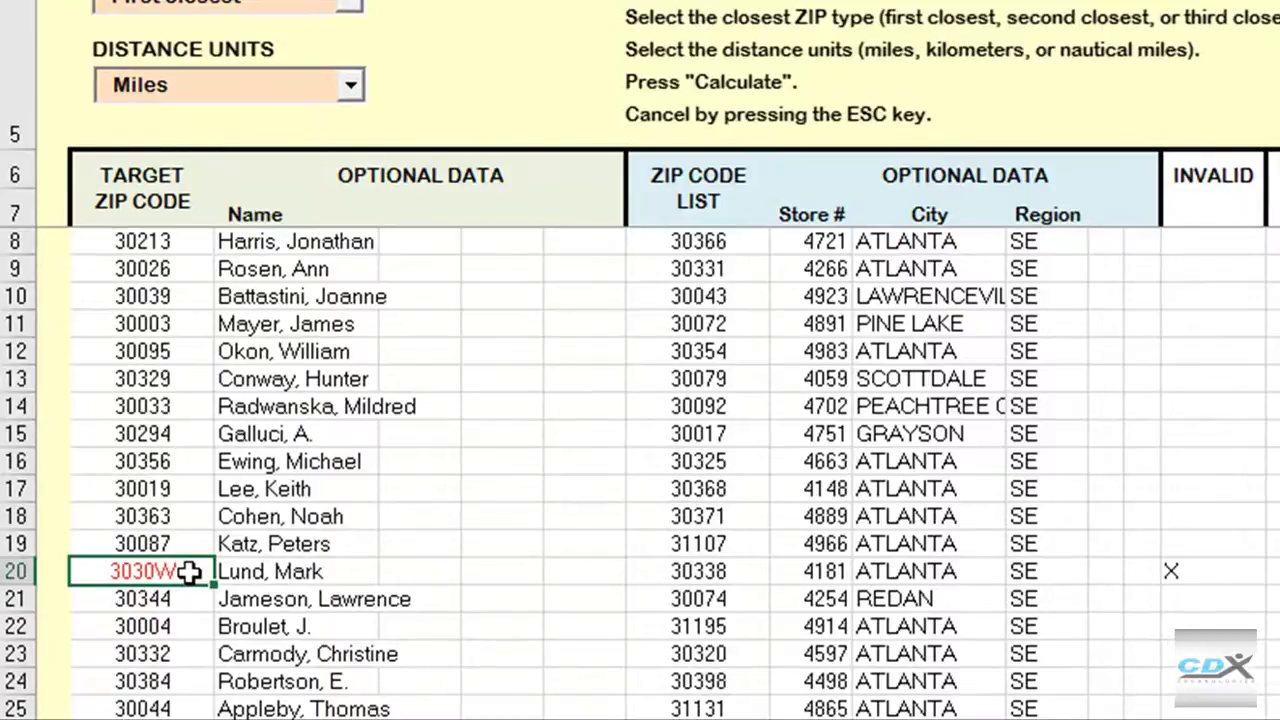
{"action": "type", "text": "30302"}
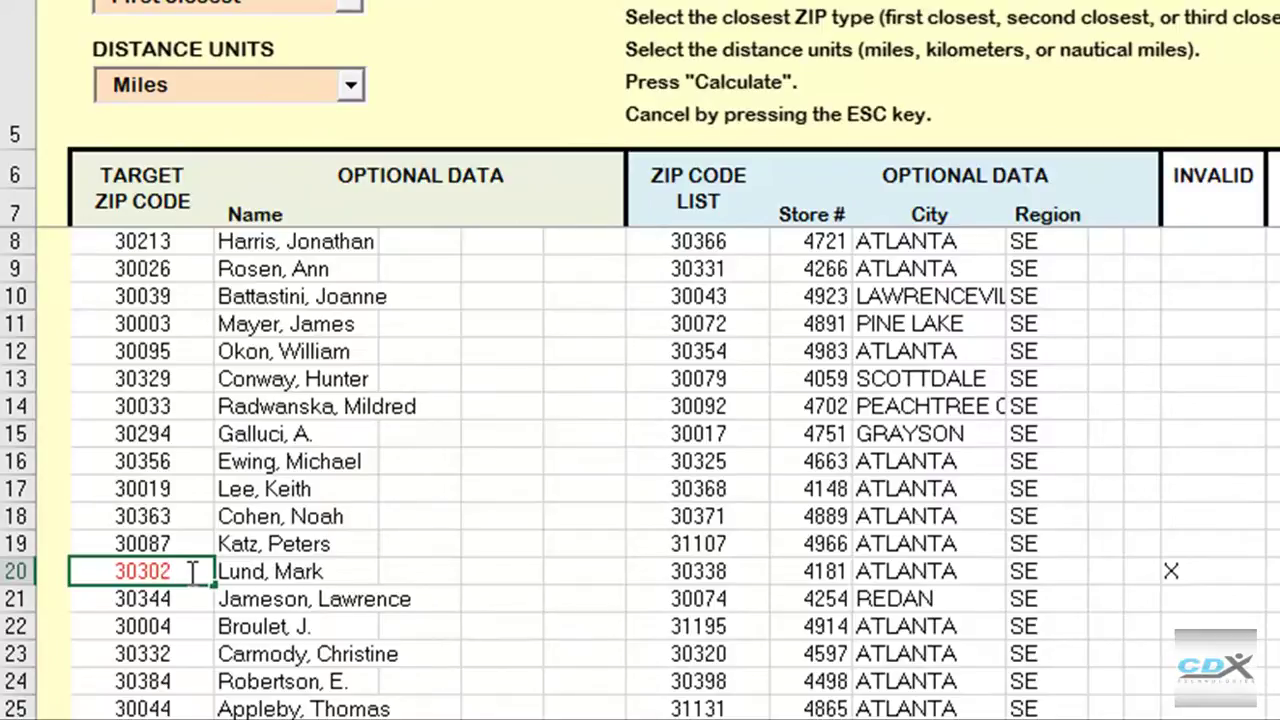
{"action": "key", "text": "Return"}
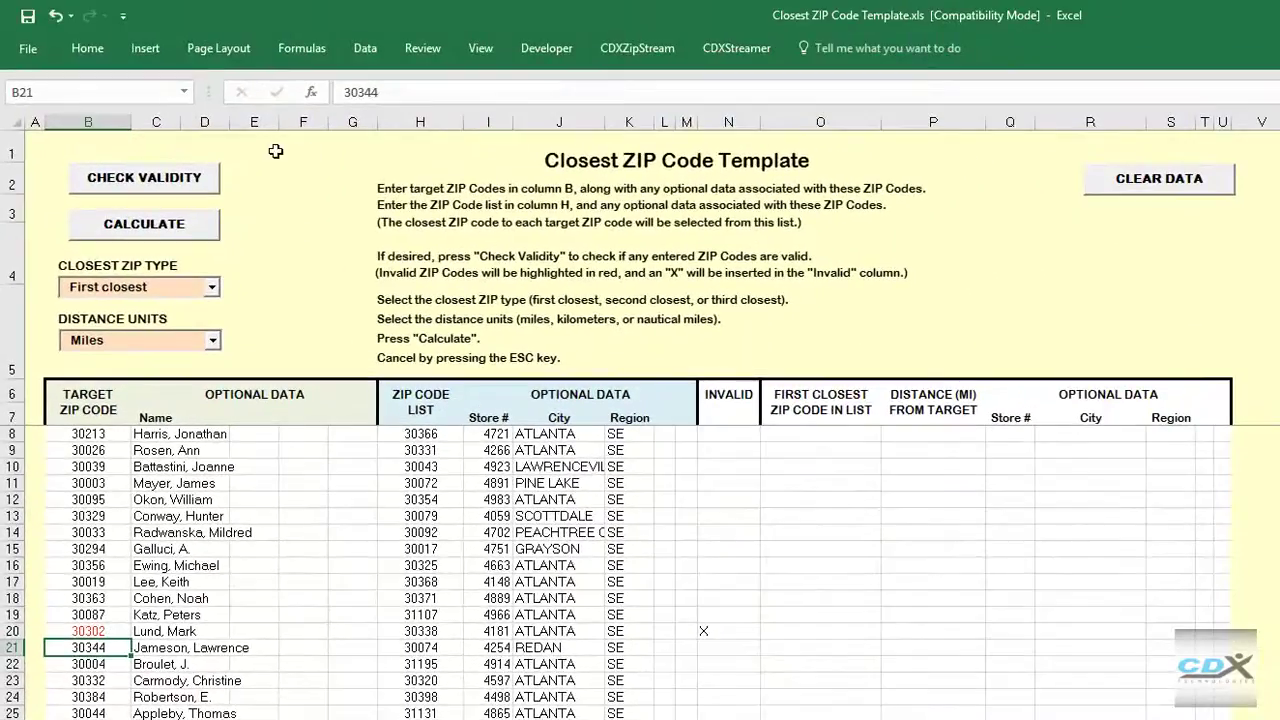
Recheck the validity of all ZIP Codes and calculate the first closest ZIP Code for each target in miles
{"action": "left_click", "coordinate": [214, 182]}
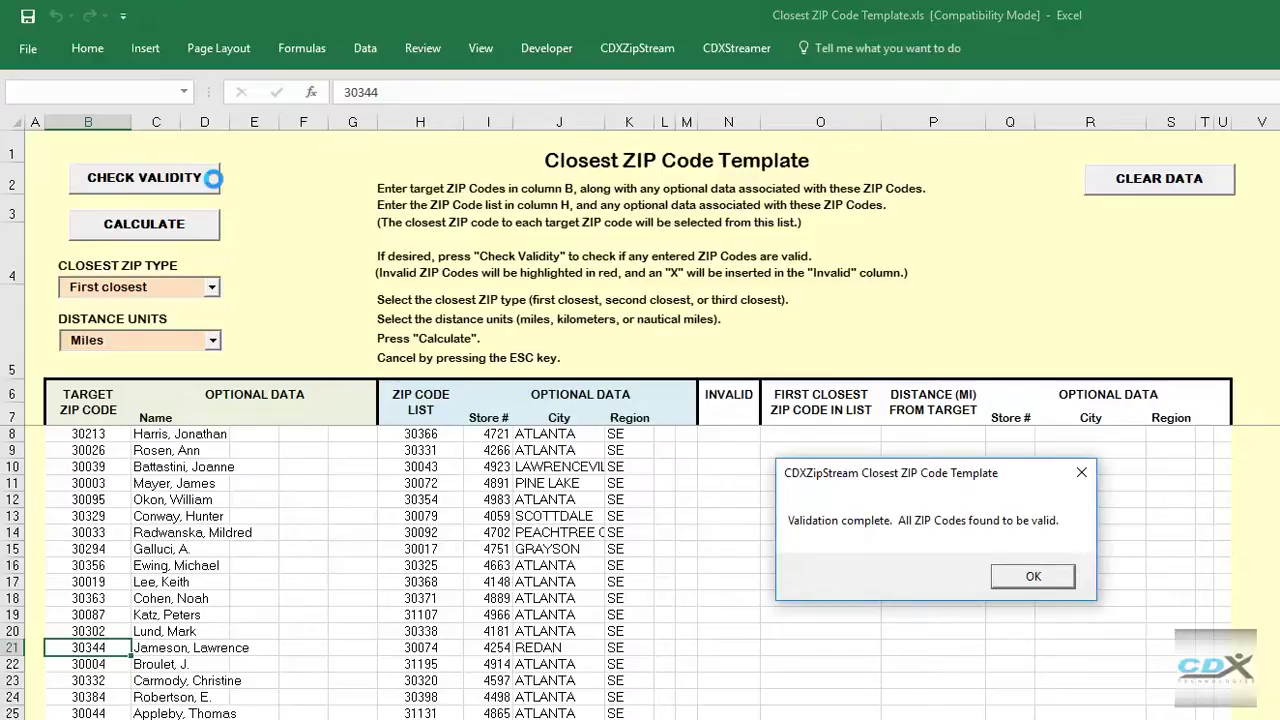
{"action": "key", "text": "Return"}
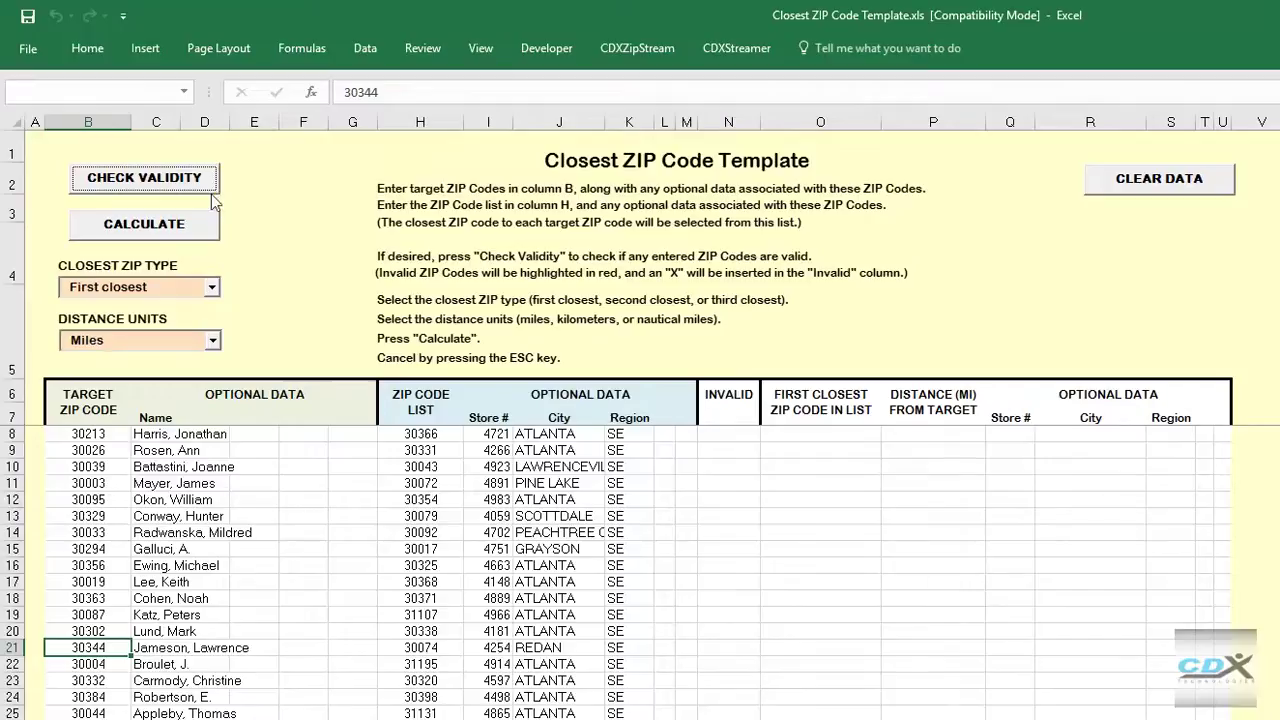
{"action": "left_click", "coordinate": [197, 227]}
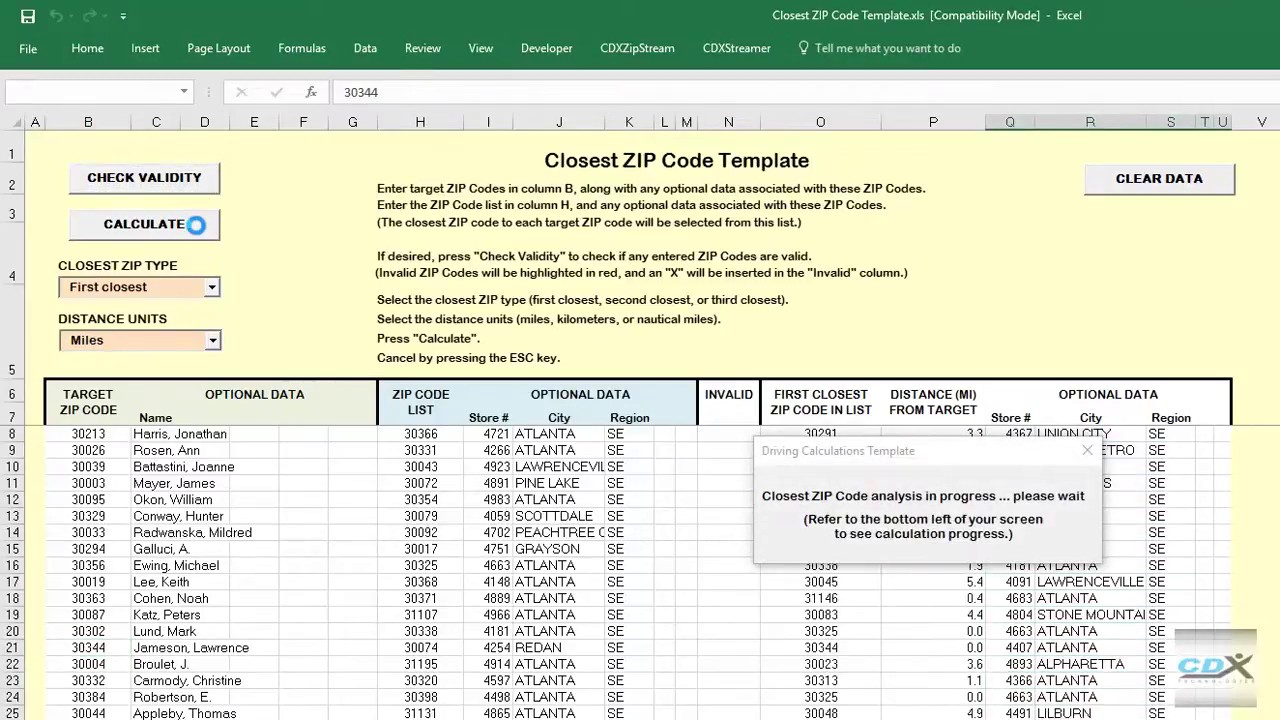
{"action": "key", "text": "Return"}
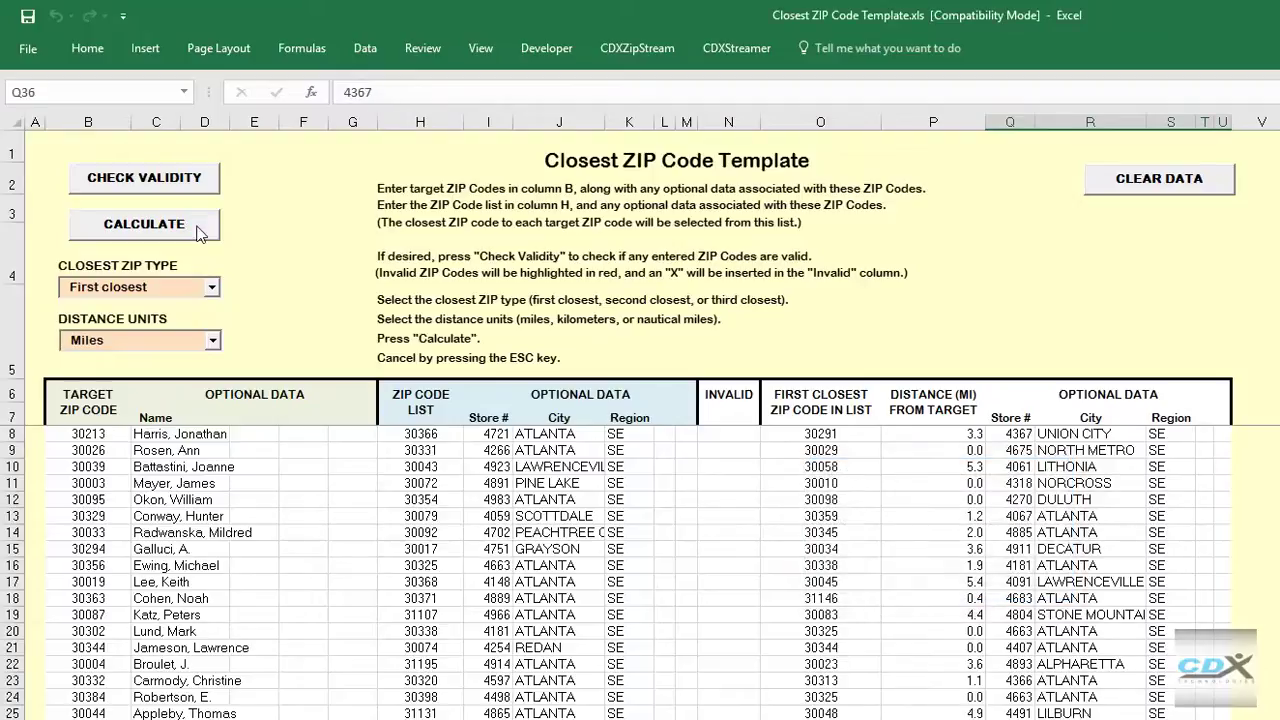
Examine the results columns for the first closest ZIP Code, distance from target, and store number, city and region
{"action": "left_click", "coordinate": [764, 442]}
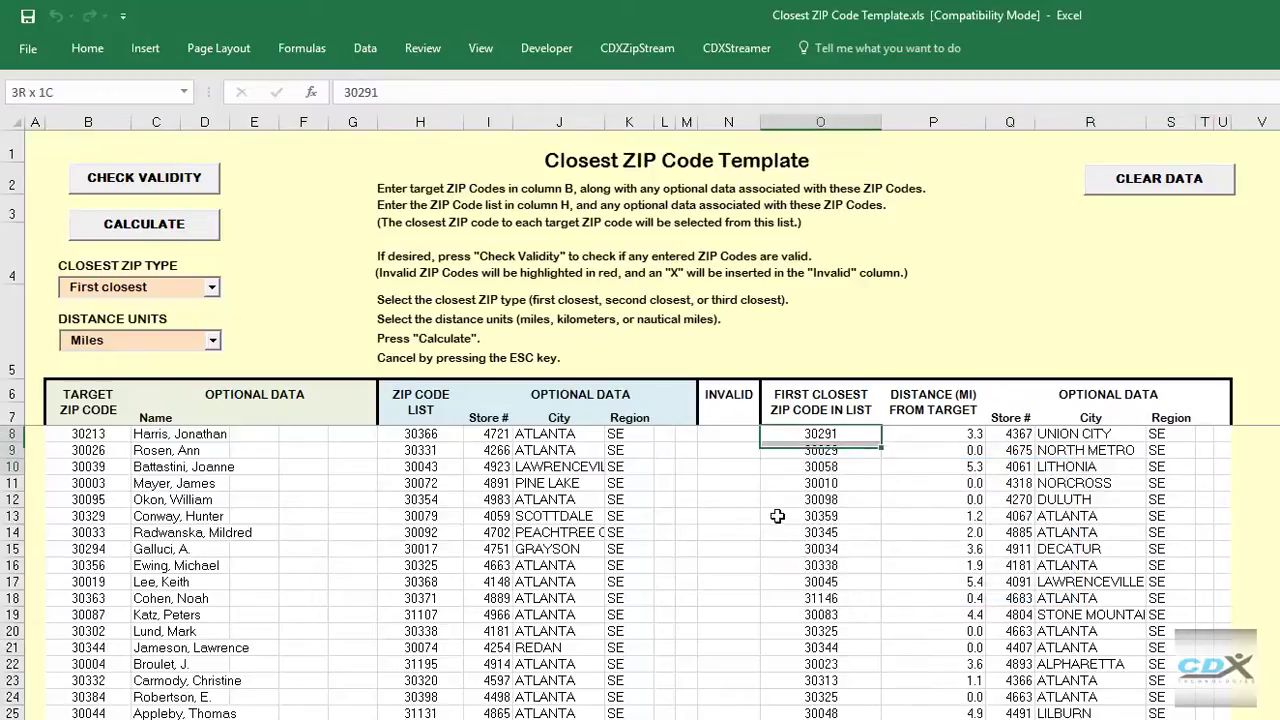
{"action": "key", "text": "ctrl+shift+Down"}
{"action": "key", "text": "shift+Down"}
{"action": "key", "text": "shift+Down"}
{"action": "key", "text": "shift+Down"}
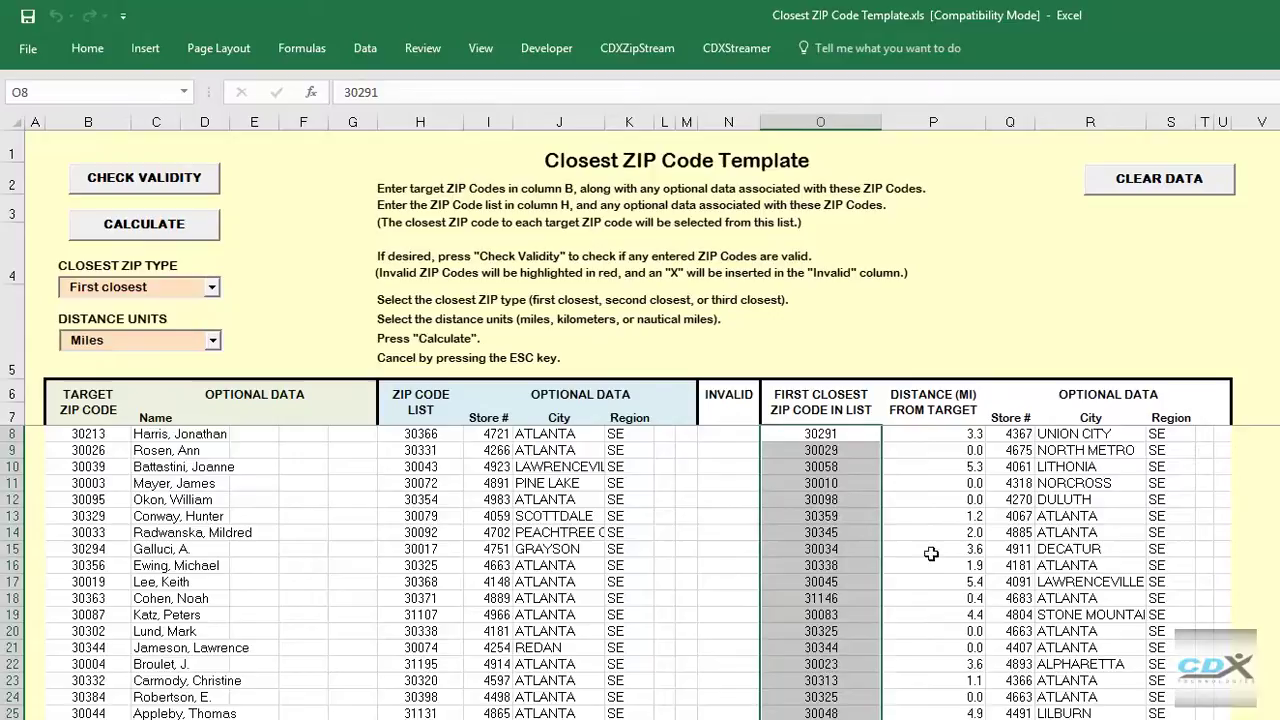
{"action": "left_click_drag", "start_coordinate": [925, 436], "coordinate": [930, 719]}
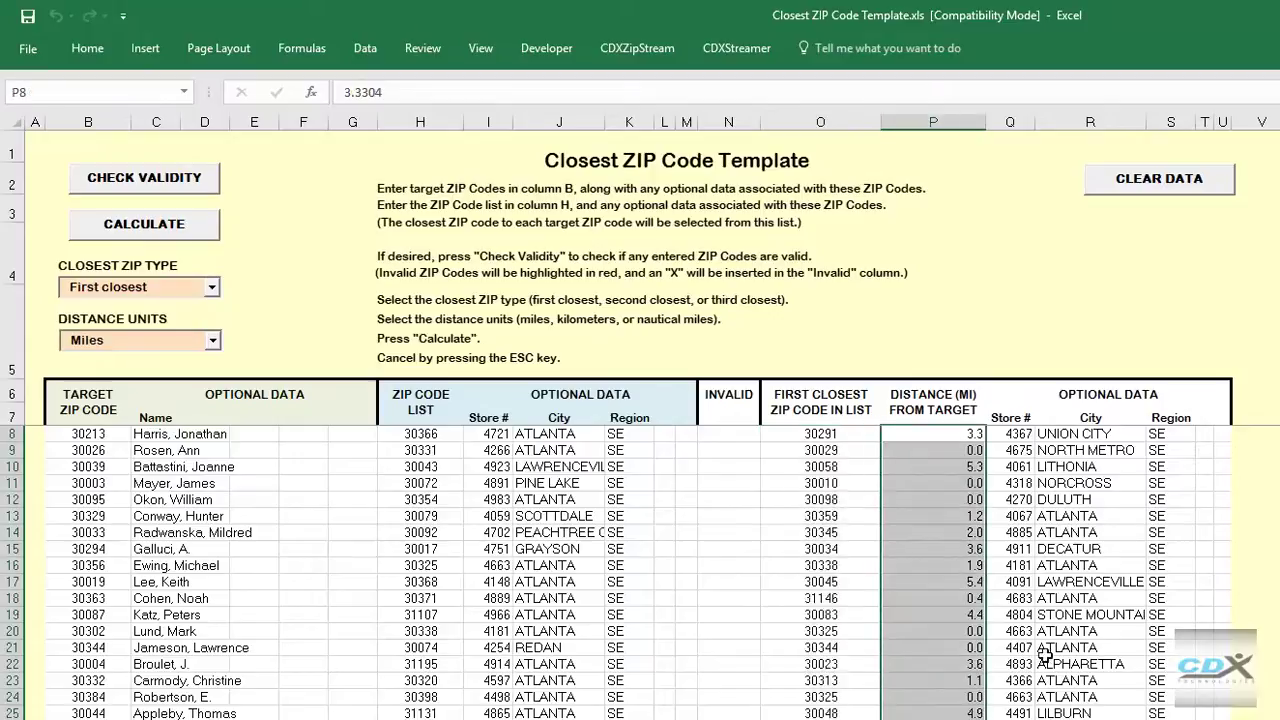
{"action": "left_click_drag", "start_coordinate": [1018, 436], "coordinate": [1180, 719]}
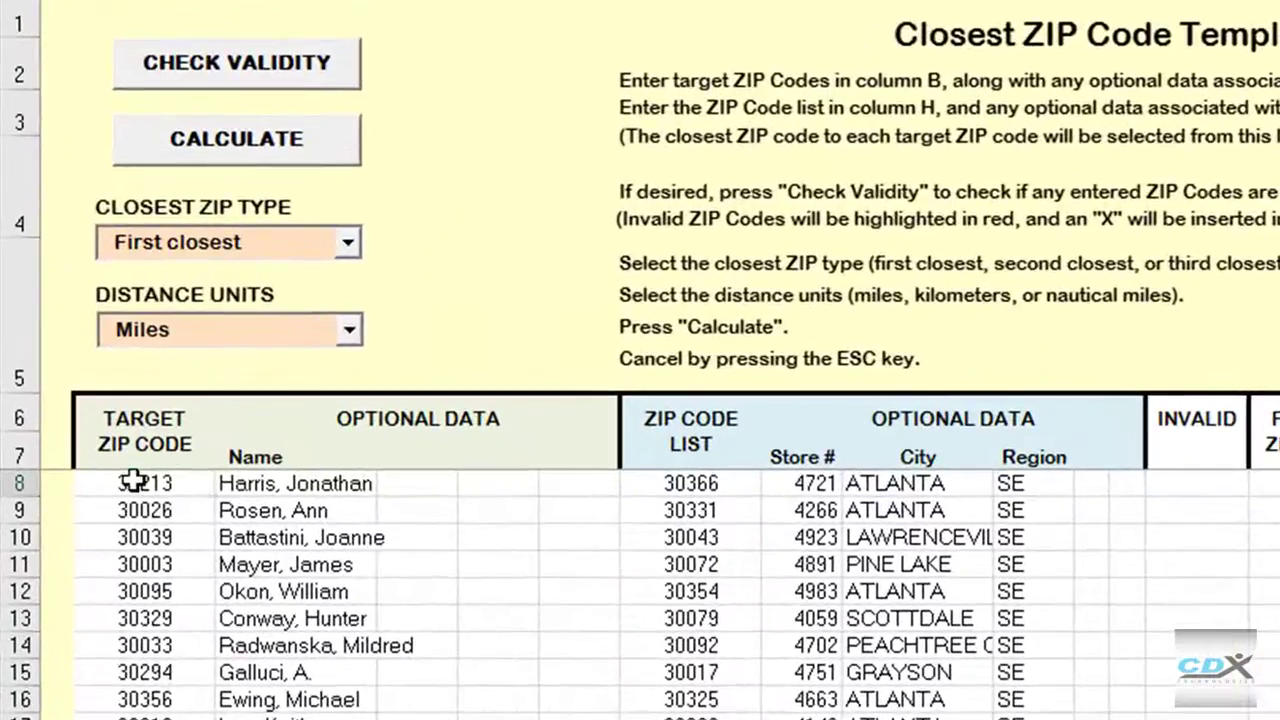
Examine the row 8 target ZIP Code with its closest ZIP Code, distance and matching store details
{"action": "left_click", "coordinate": [82, 433]}
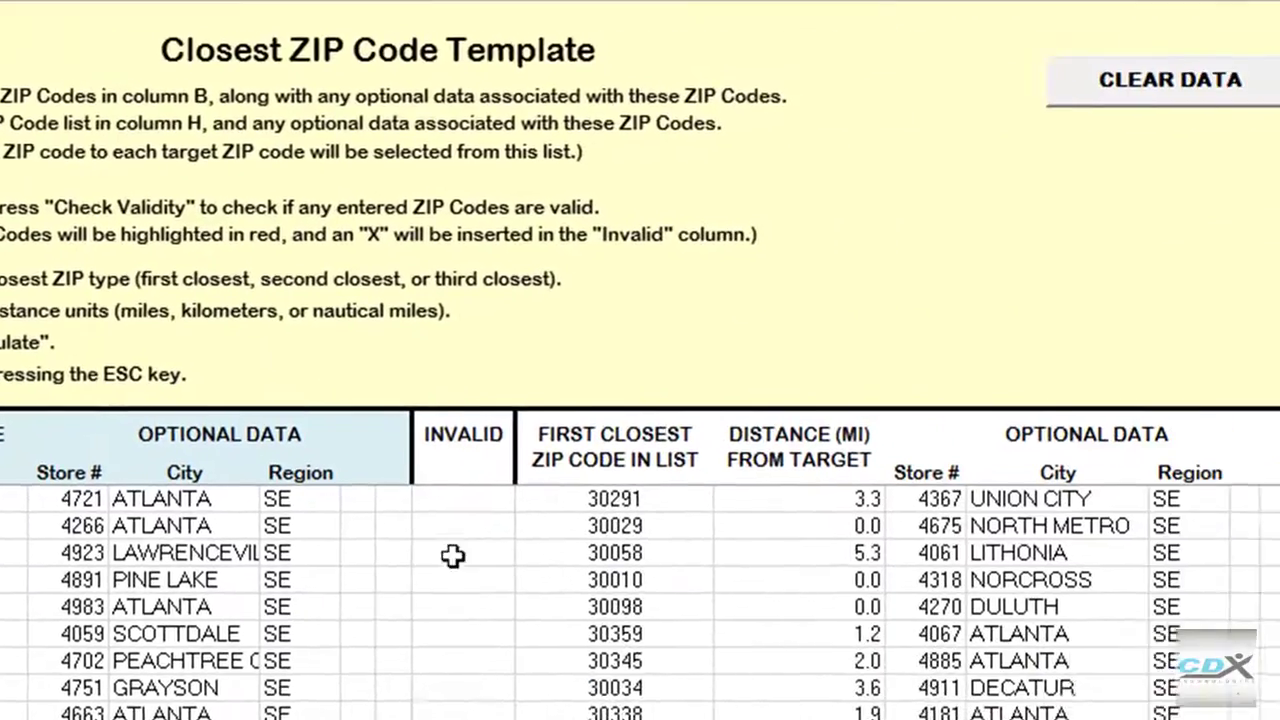
{"action": "left_click", "coordinate": [480, 501]}
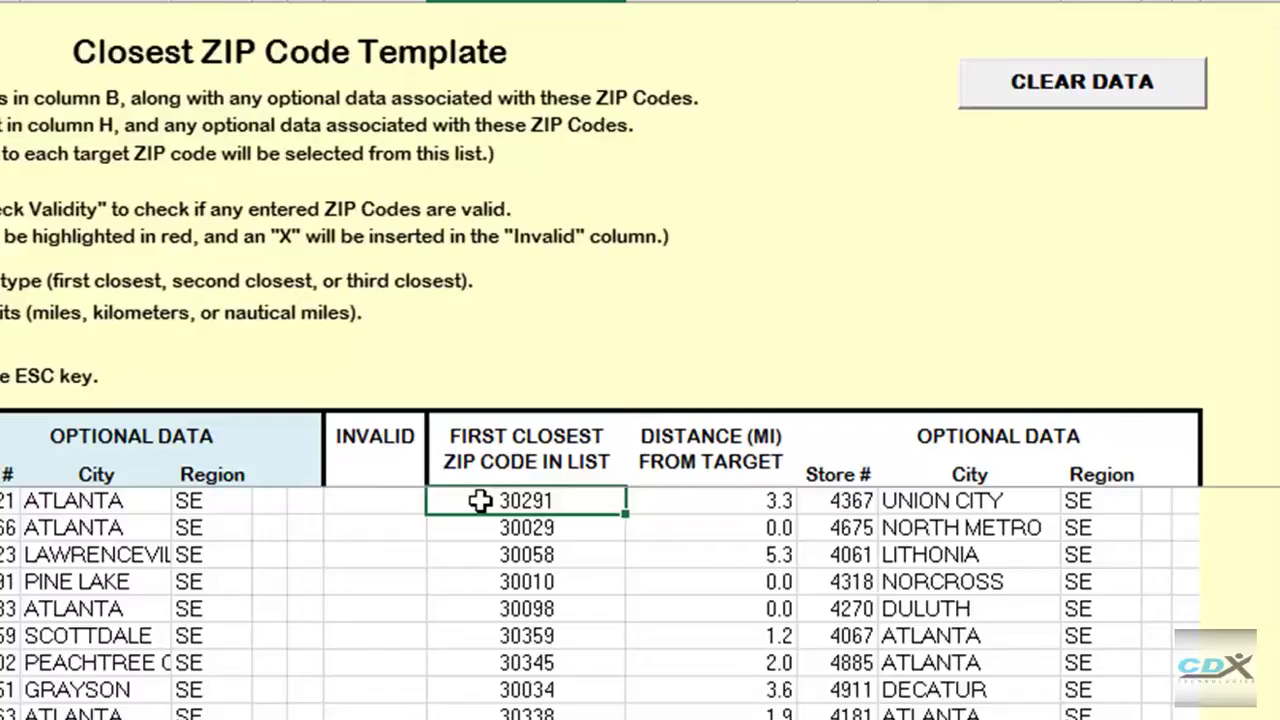
{"action": "left_click", "coordinate": [694, 500]}
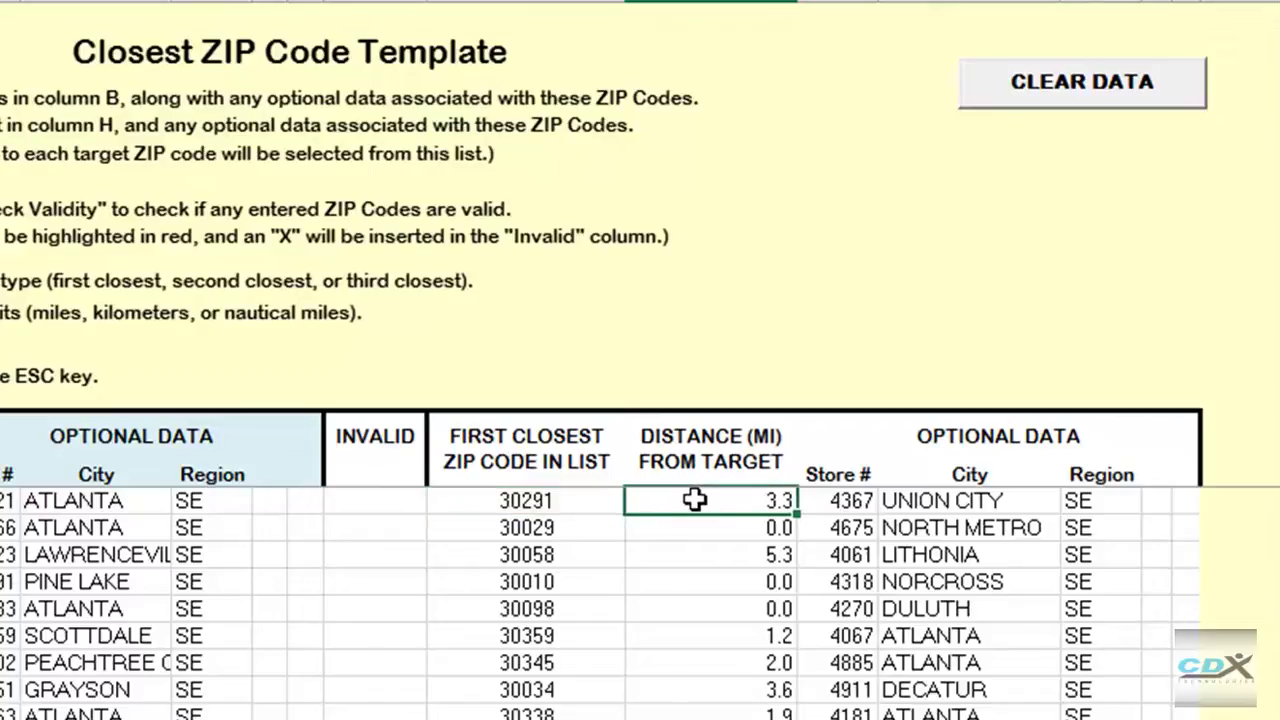
{"action": "left_click_drag", "start_coordinate": [866, 500], "coordinate": [1082, 508]}
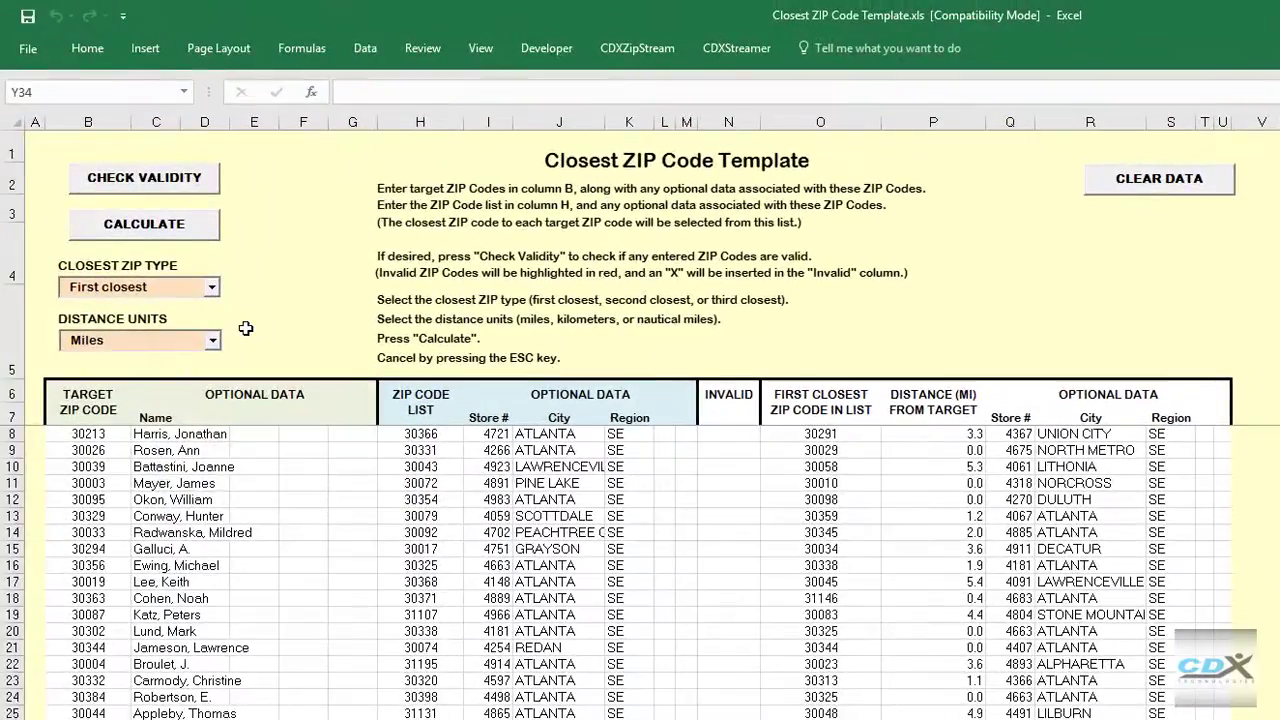
Set the closest ZIP type to Second closest and recalculate the results for all target ZIP Codes
{"action": "left_click", "coordinate": [212, 287]}
{"action": "left_click", "coordinate": [198, 317]}
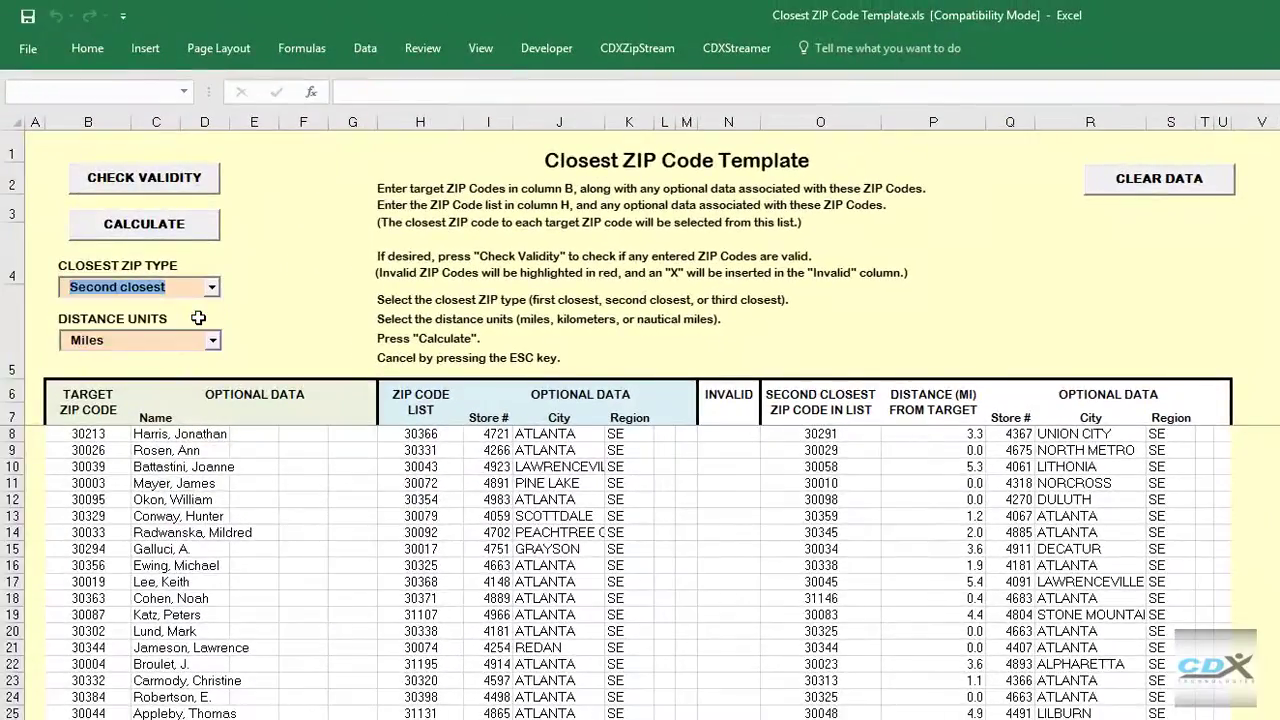
{"action": "left_click", "coordinate": [200, 236]}
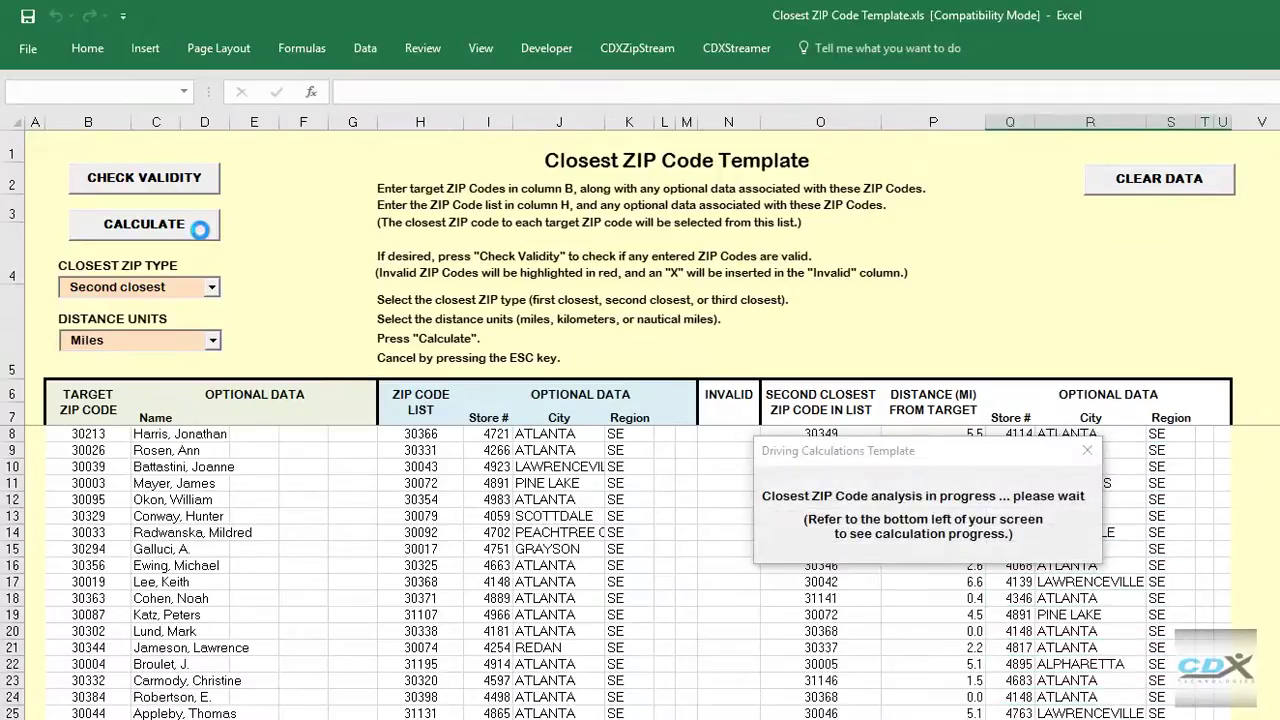
{"action": "key", "text": "Return"}
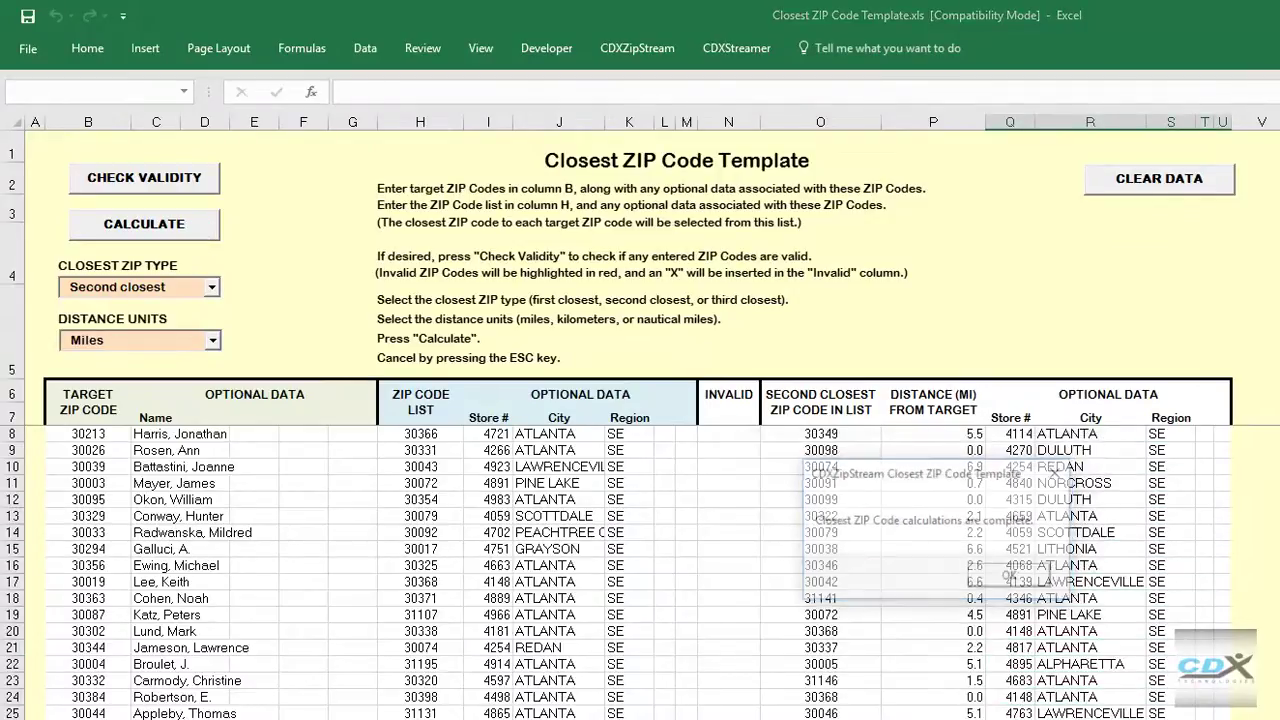